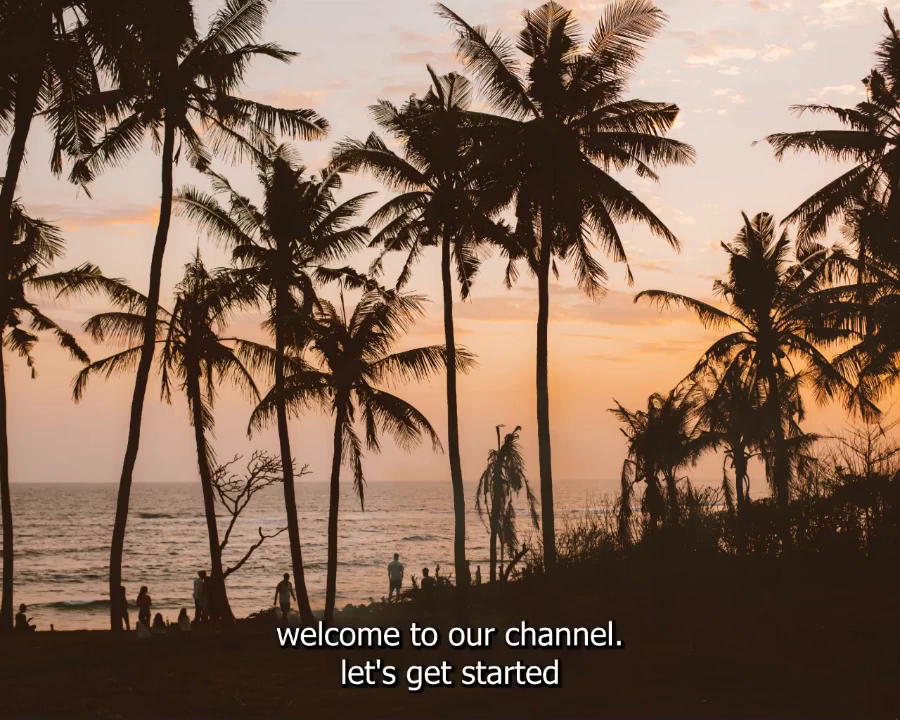
- Launch Google Chrome from the taskbar as a Guest window
mouse_move(724, 712)
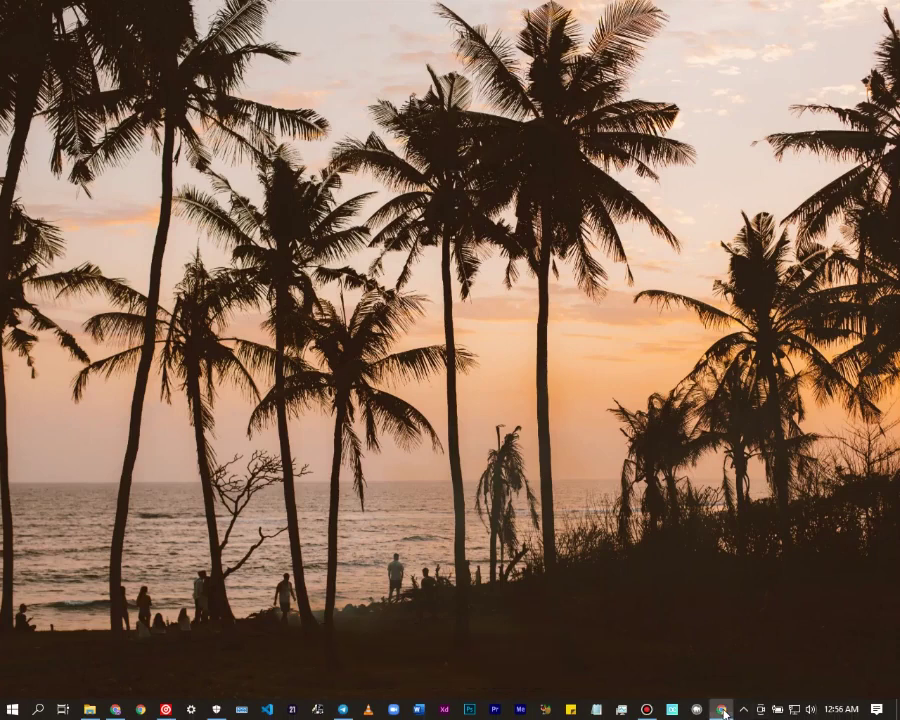
left_click(722, 712)
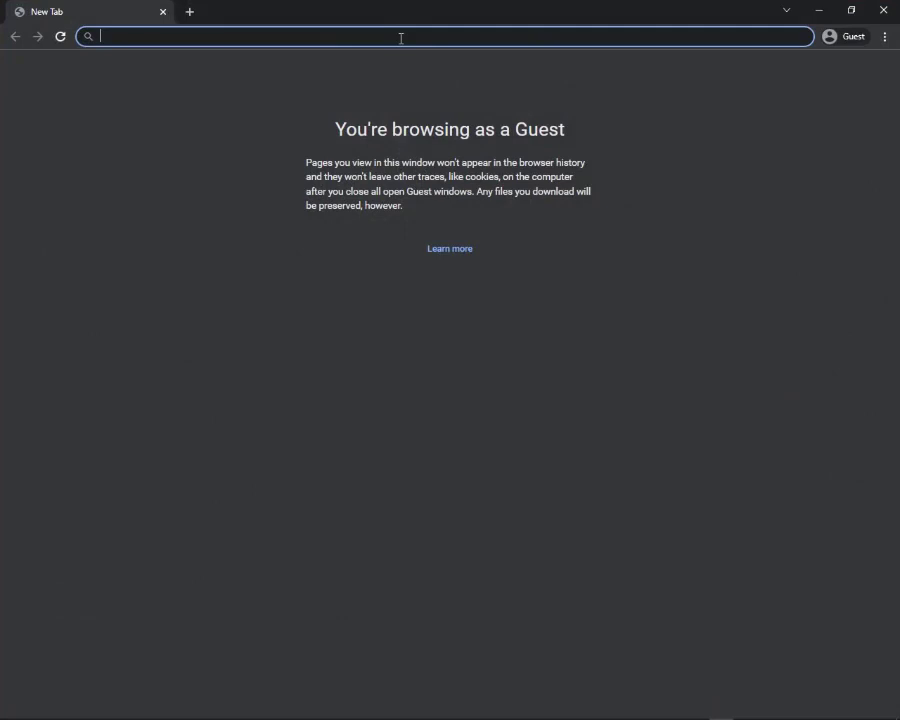
- Search Google for 'handbrake' from the address bar
type("hand")
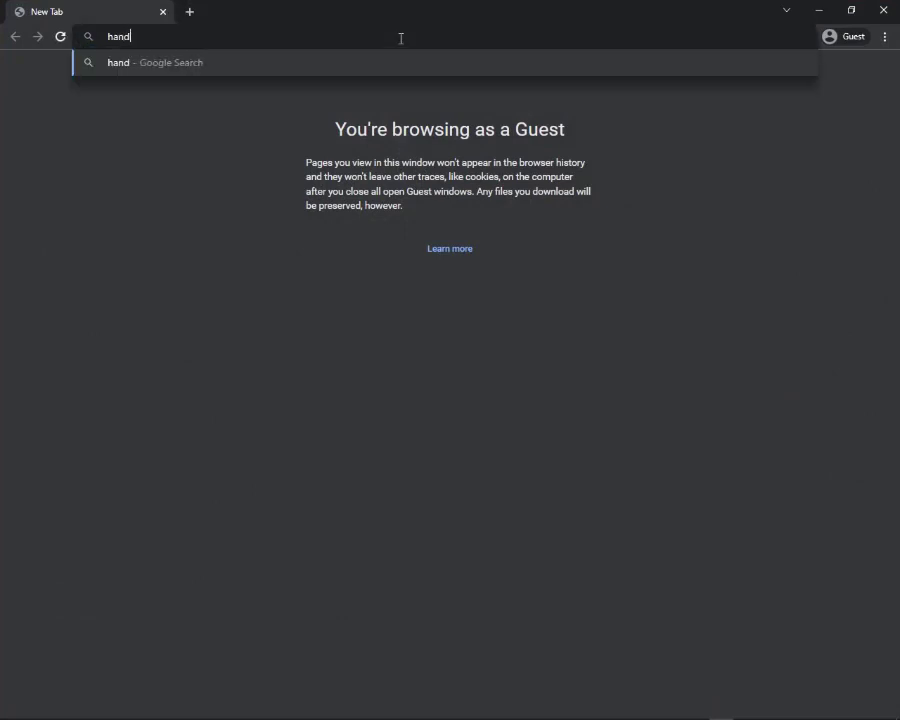
type("bra")
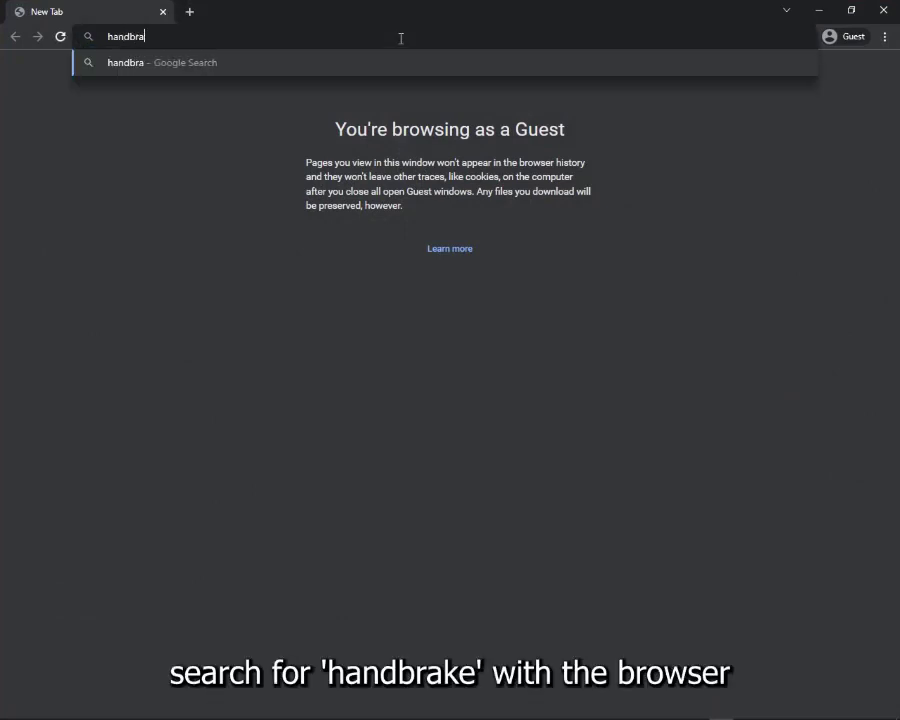
type("ke")
key("Return")
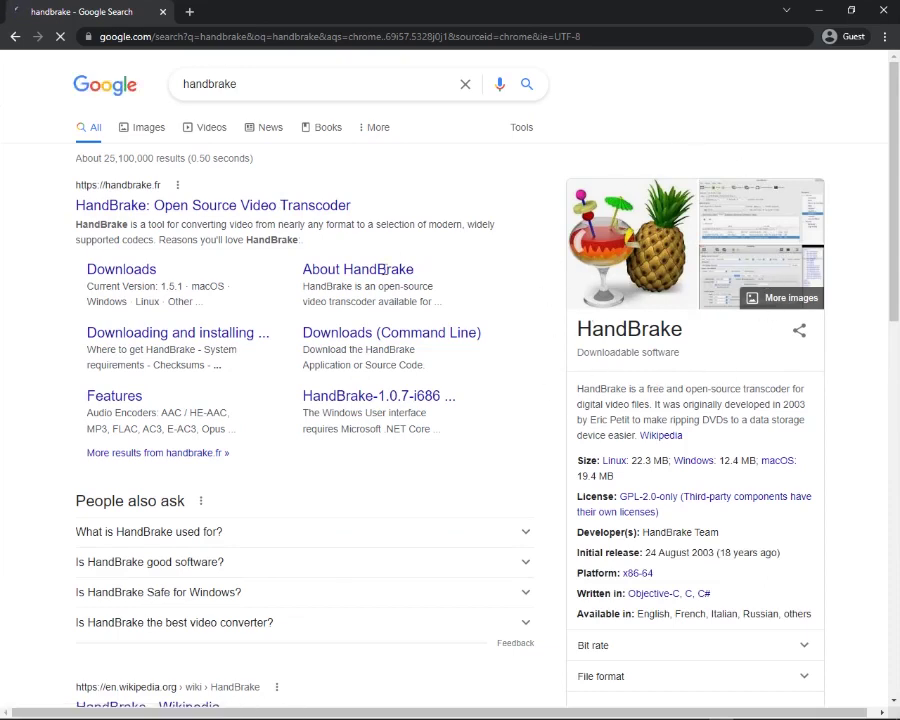
- Open handbrake.fr, highlight the 'It's free!' note, and download HandBrake 1.5.1
left_click(279, 207)
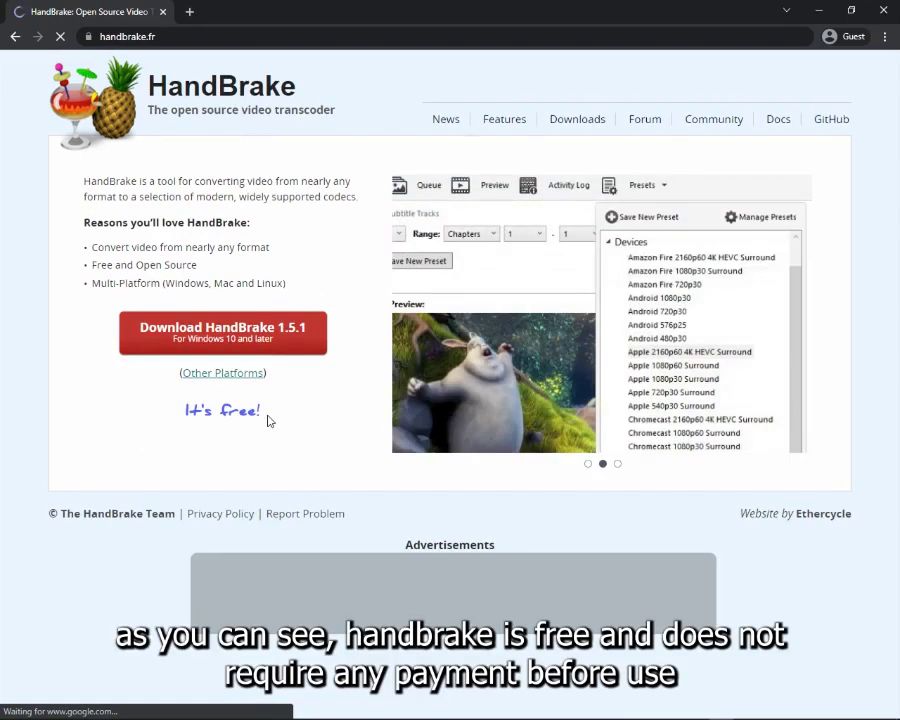
left_click_drag(268, 421, 181, 414)
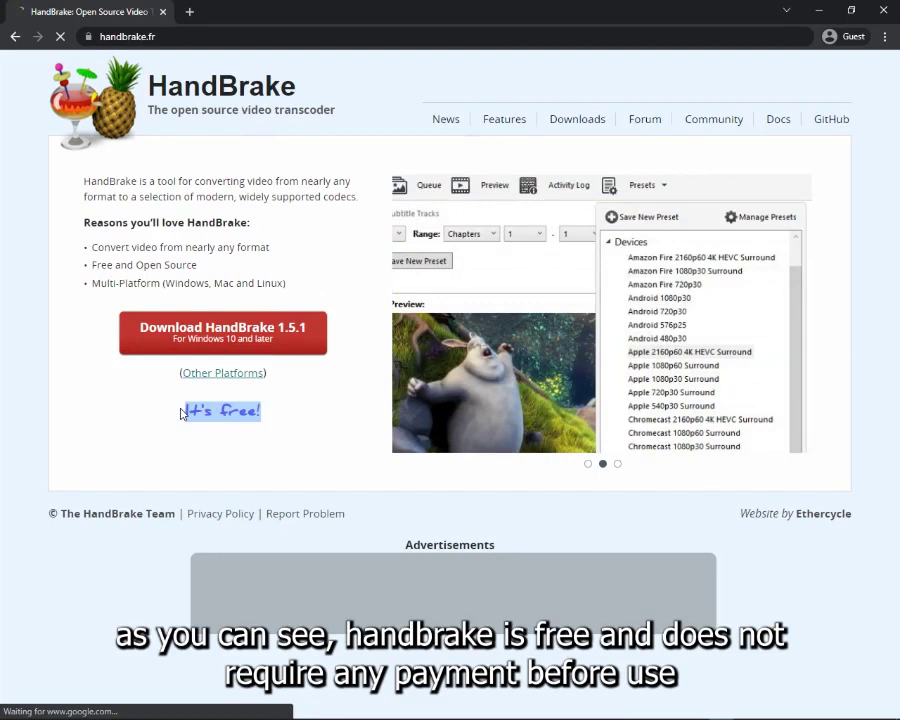
left_click(216, 413)
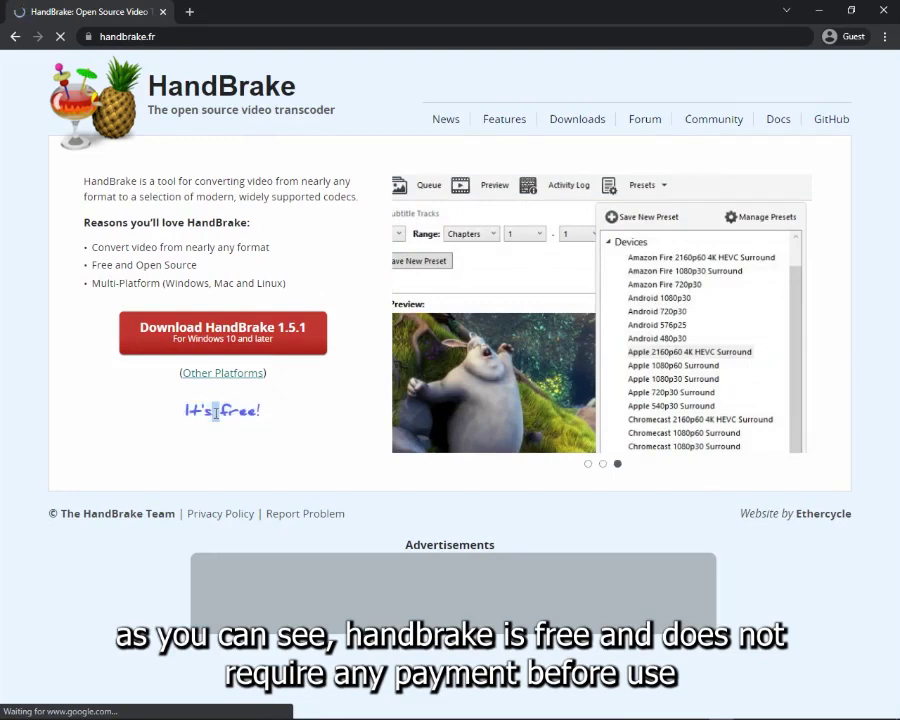
triple_click(216, 413)
triple_click(216, 413)
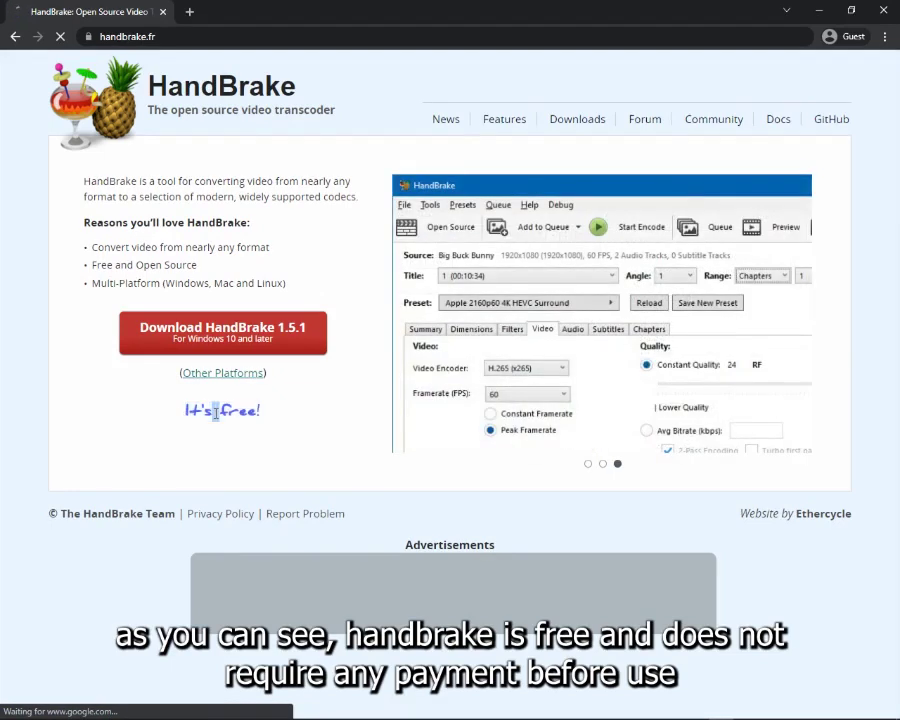
left_click(266, 453)
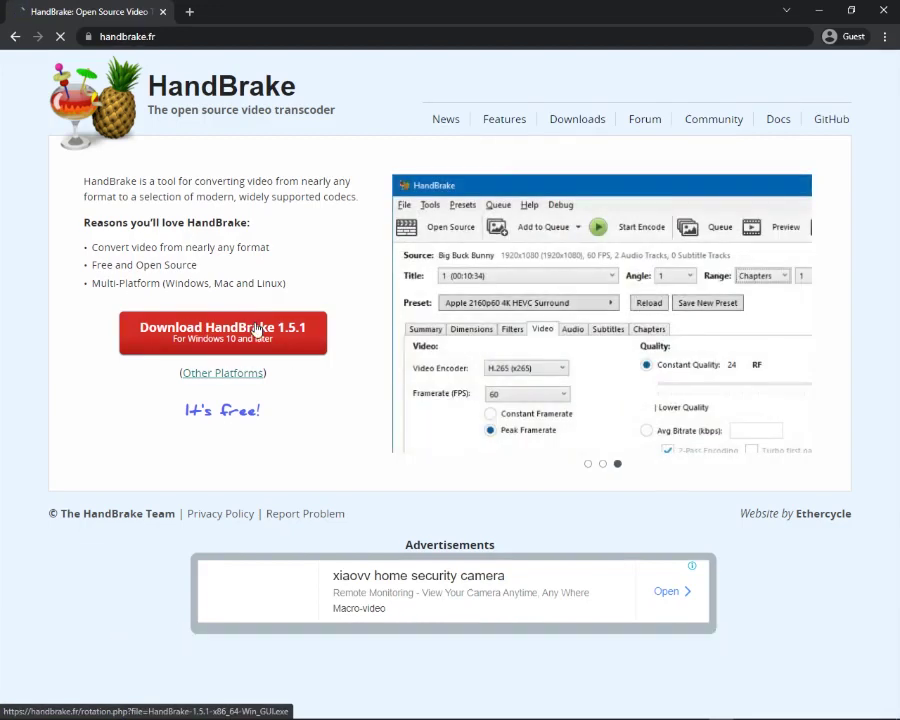
left_click(257, 330)
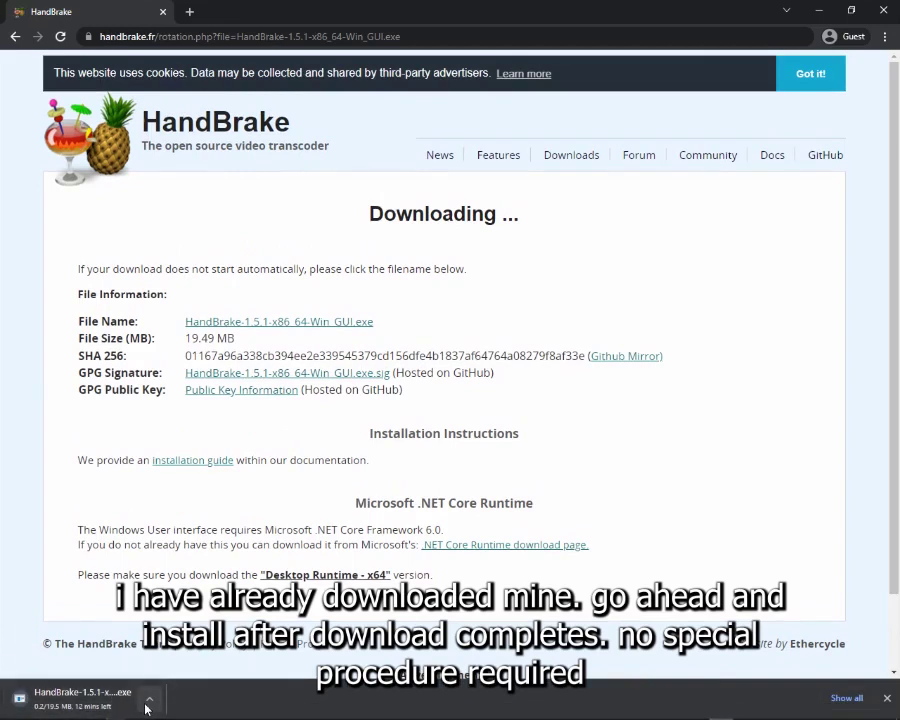
- Cancel the HandBrake-1.5.1 installer download and launch the installed HandBrake
left_click(147, 702)
left_click(192, 678)
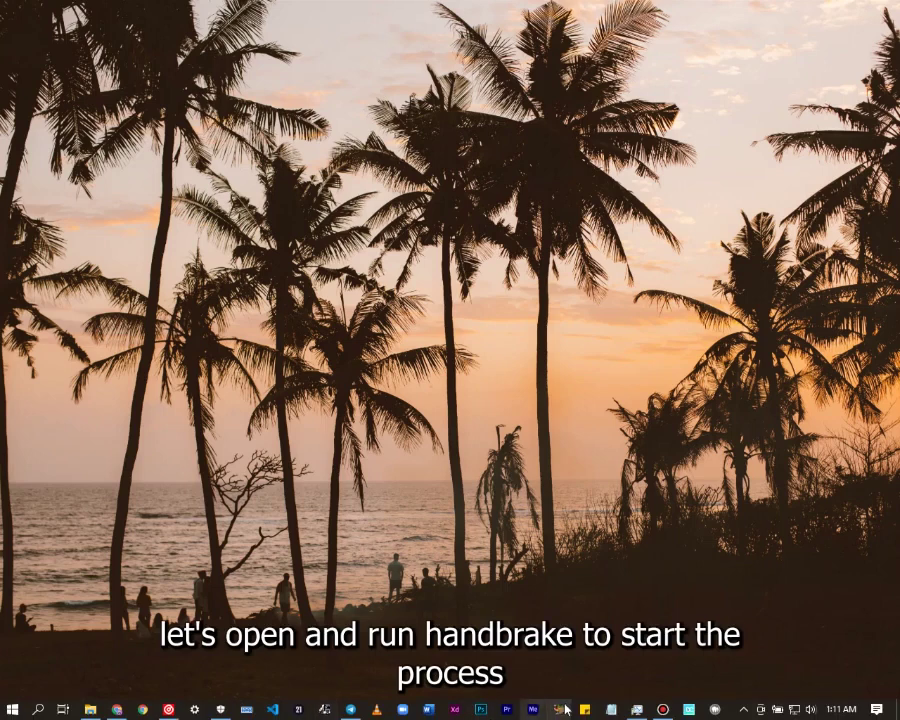
left_click(561, 708)
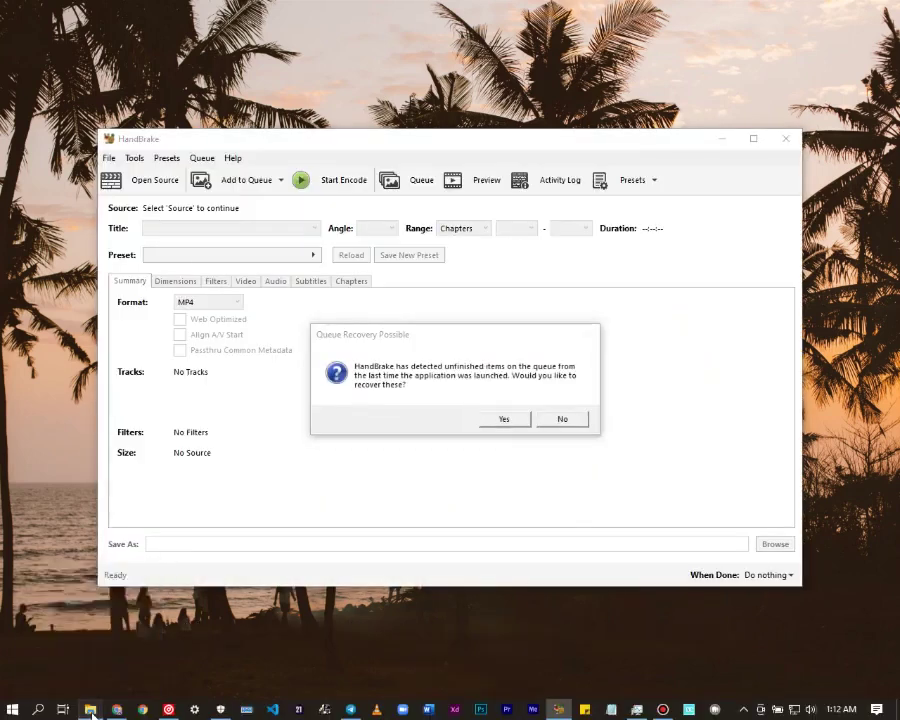
- Decline Queue Recovery and bring up the Videos\Convert folder showing Grand.mp4
key("alt+Tab")
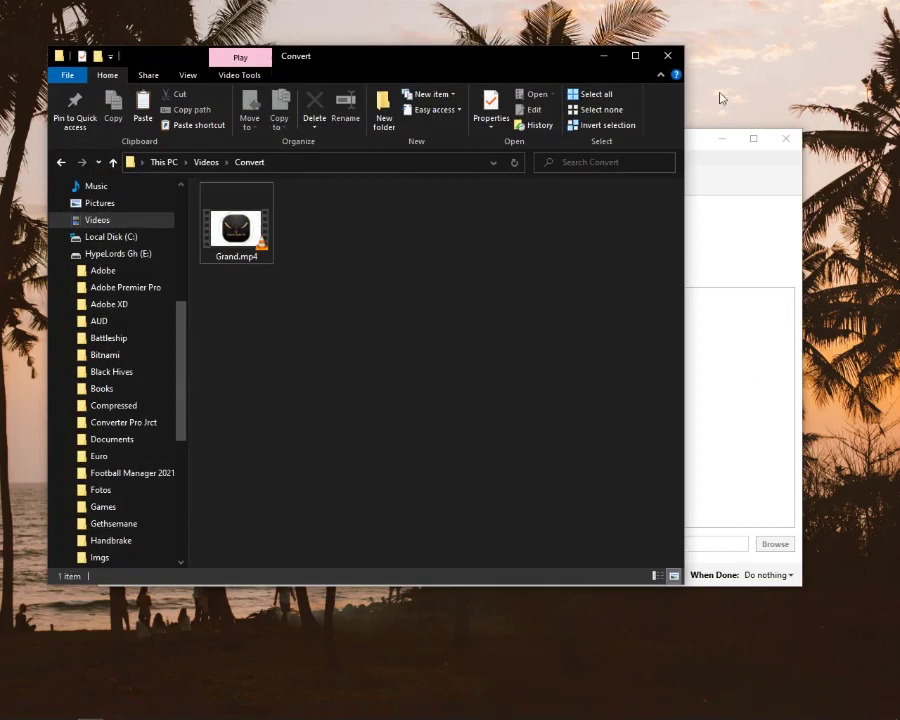
left_click(698, 145)
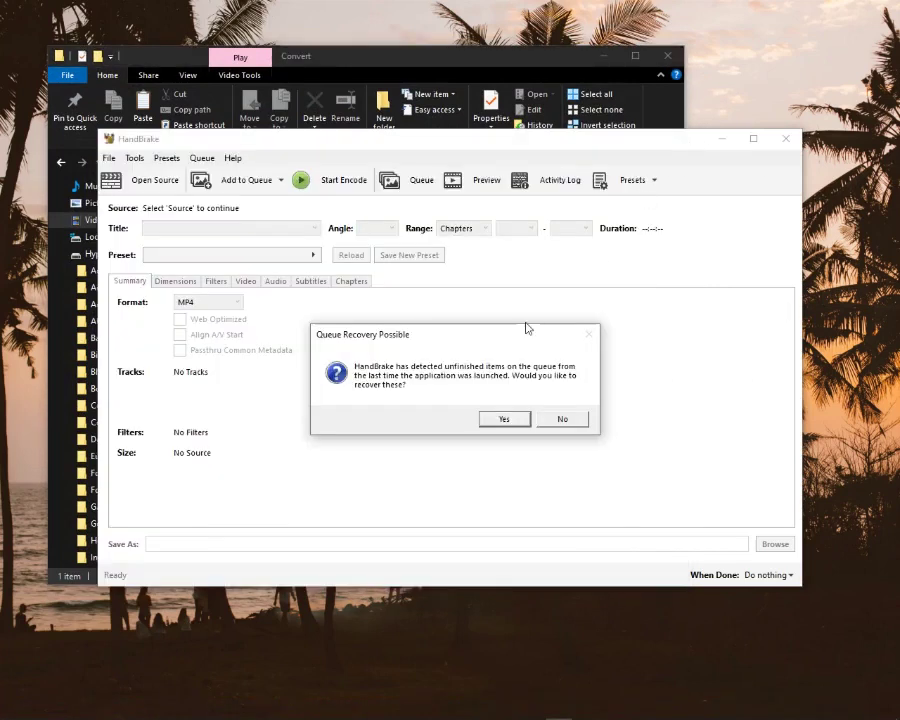
left_click(562, 419)
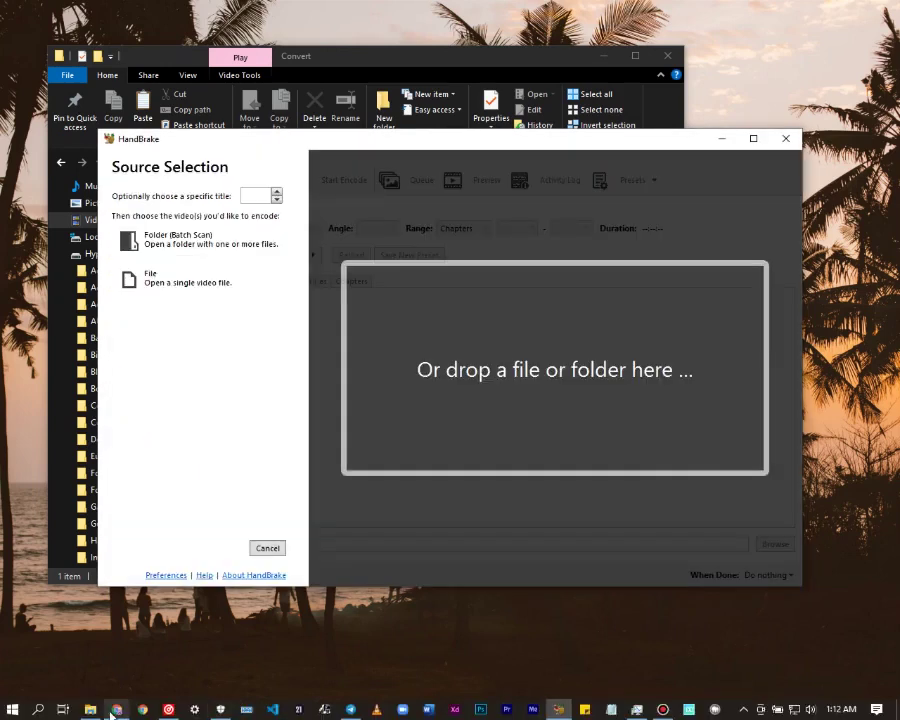
left_click(92, 711)
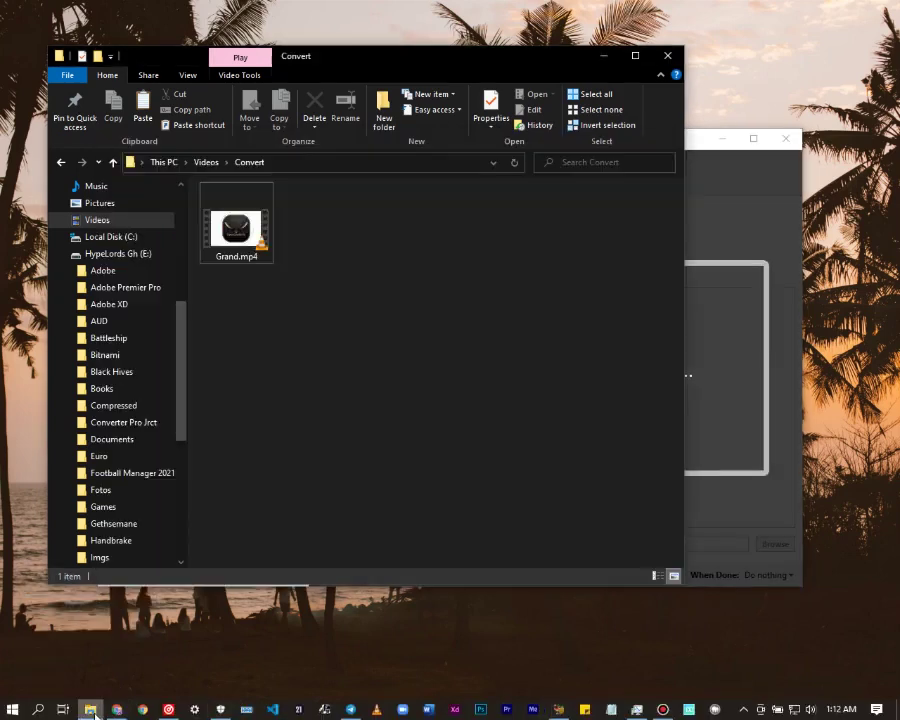
right_click(247, 224)
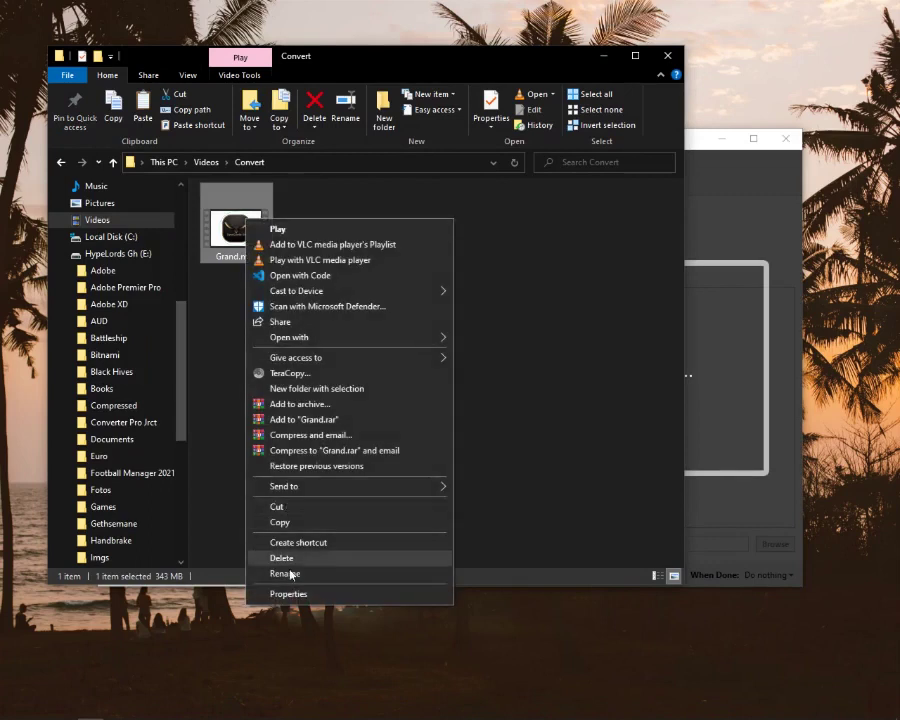
left_click(290, 594)
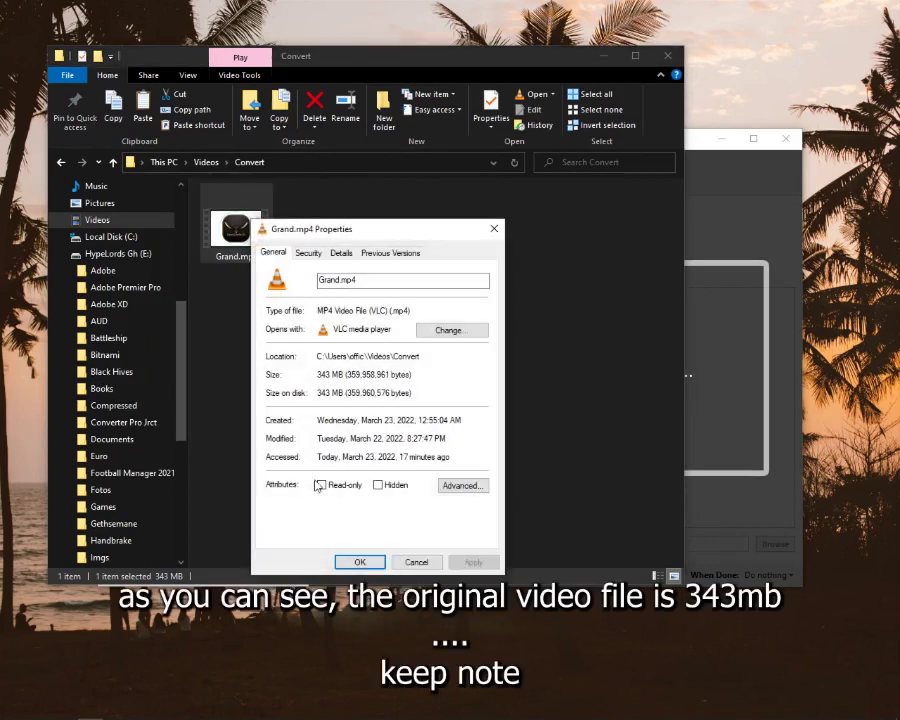
left_click_drag(318, 375, 346, 375)
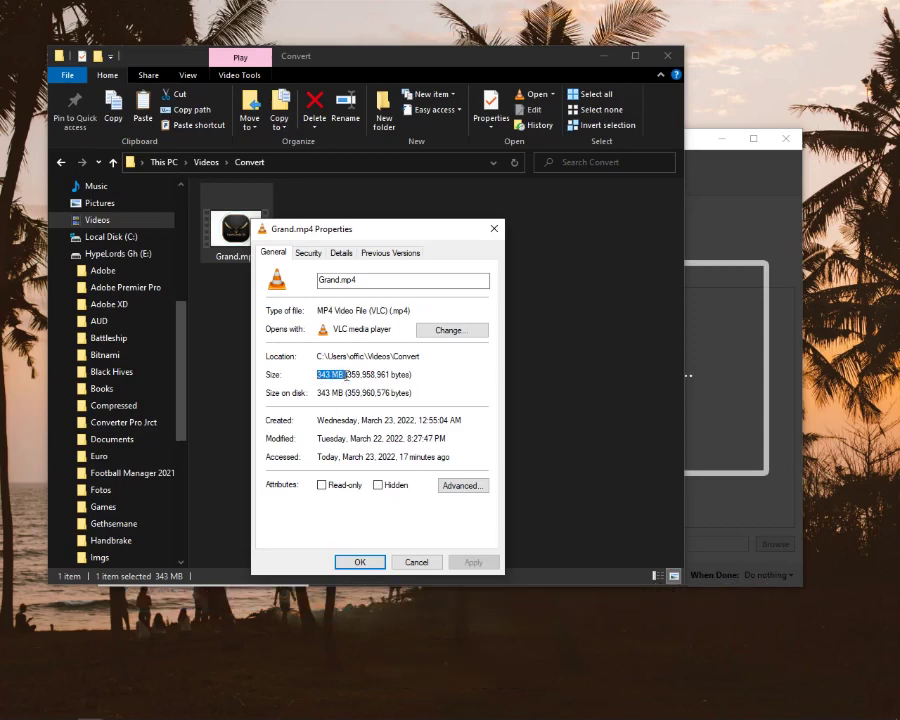
left_click(415, 564)
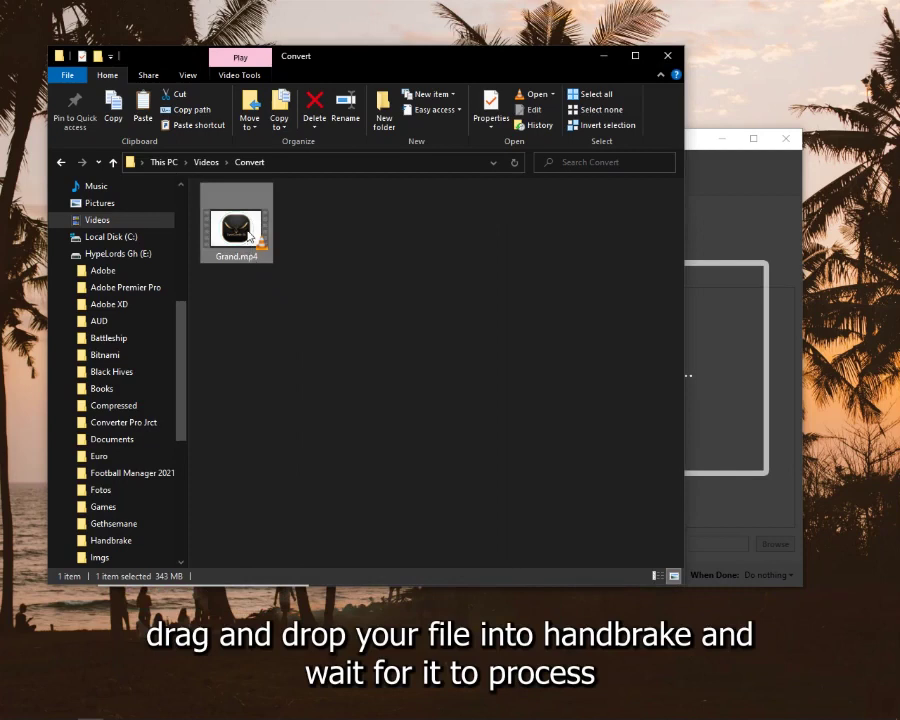
- Drag Grand.mp4 into HandBrake as the source and enable Web Optimized
left_click_drag(250, 237, 740, 400)
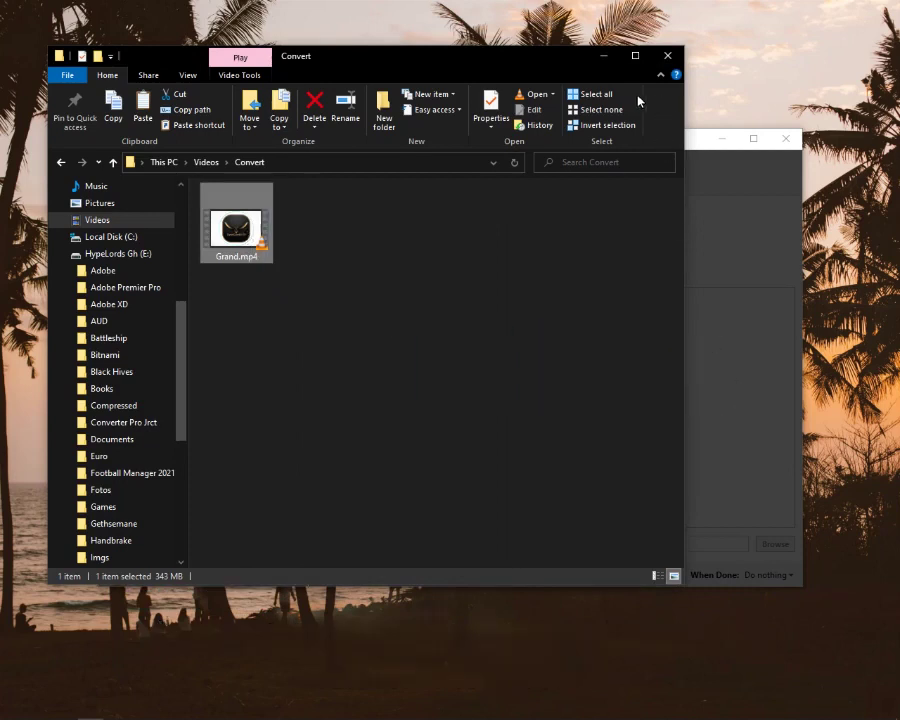
left_click(603, 56)
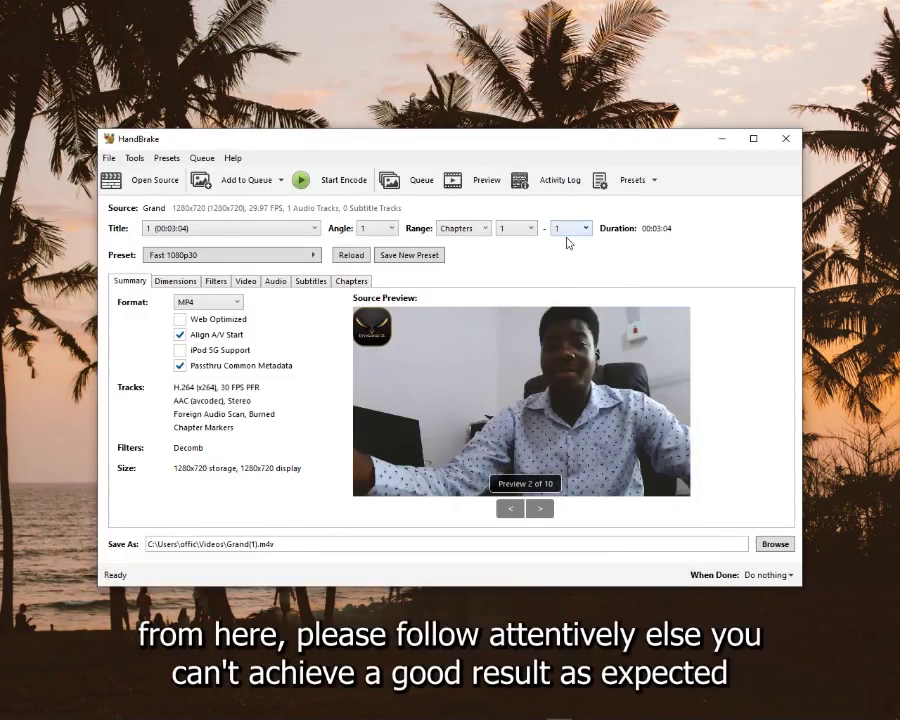
left_click(229, 321)
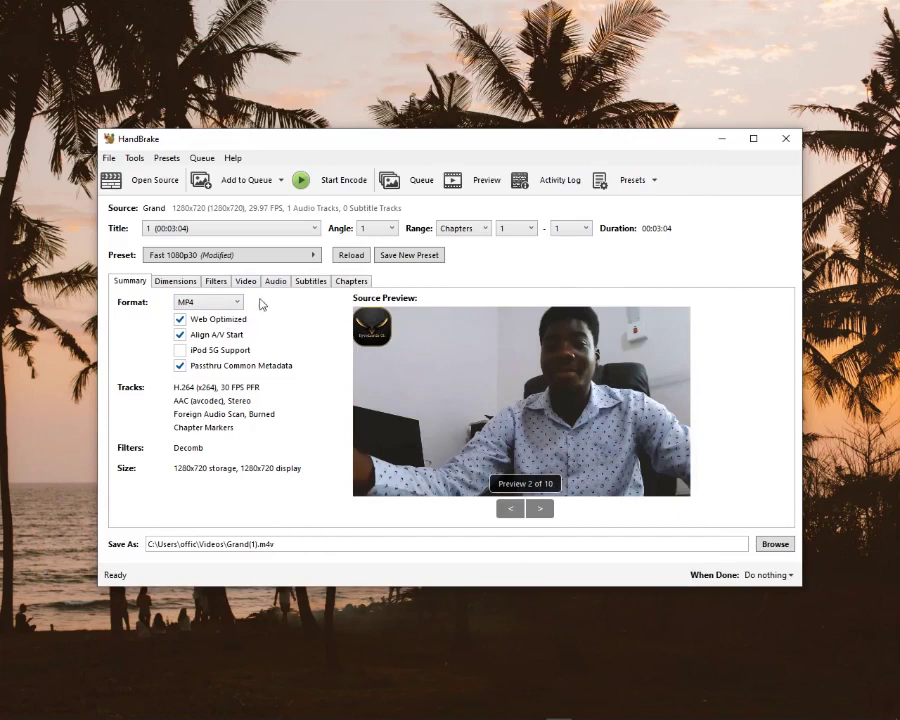
- Set the video framerate to Same as source, Constant Framerate, and quality to RF 23
left_click(244, 282)
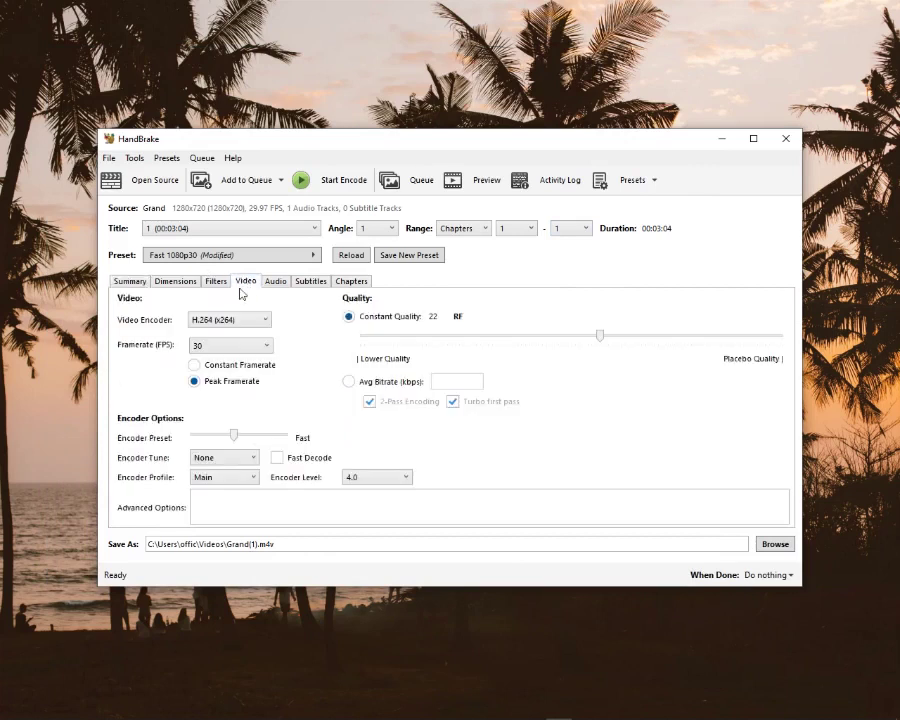
left_click(260, 346)
scroll(220, 402, "up", 1)
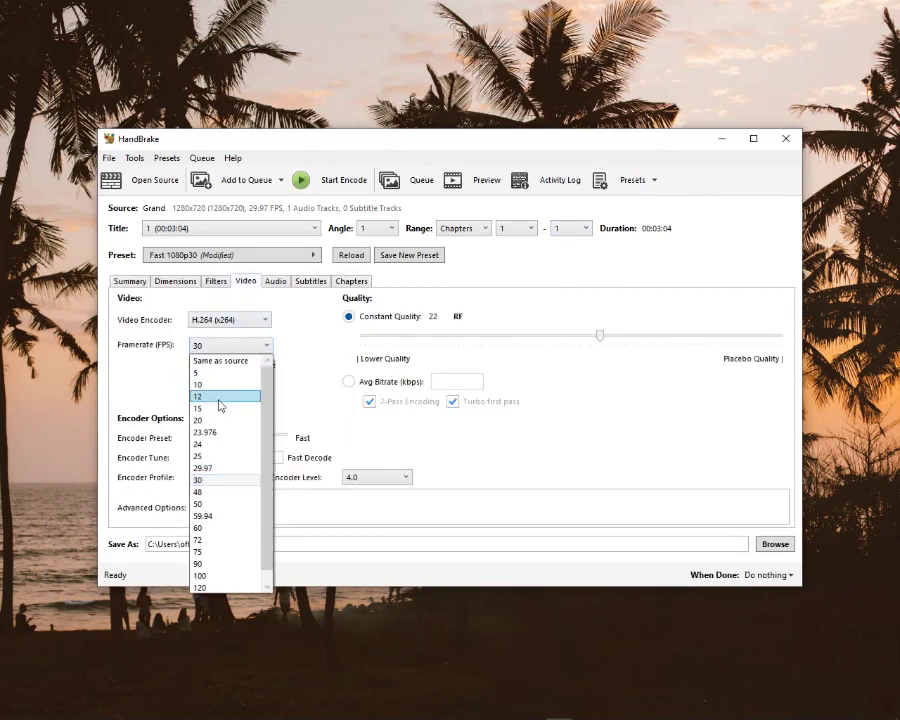
left_click(248, 361)
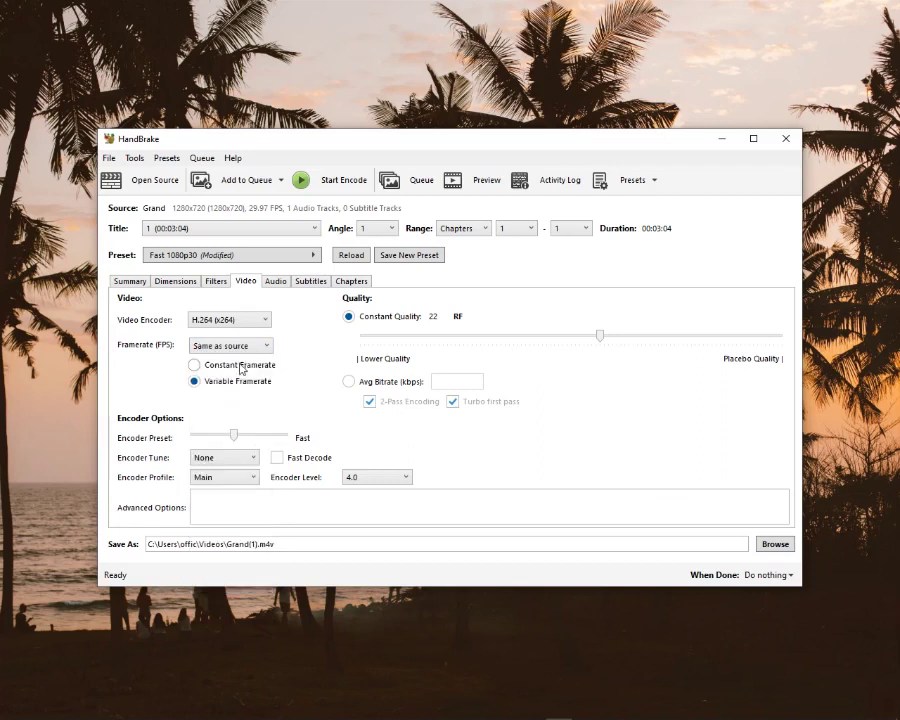
left_click(237, 366)
left_click_drag(598, 341, 590, 340)
- Recheck the Same as source framerate and the Summary settings, then choose the save location
left_click(257, 345)
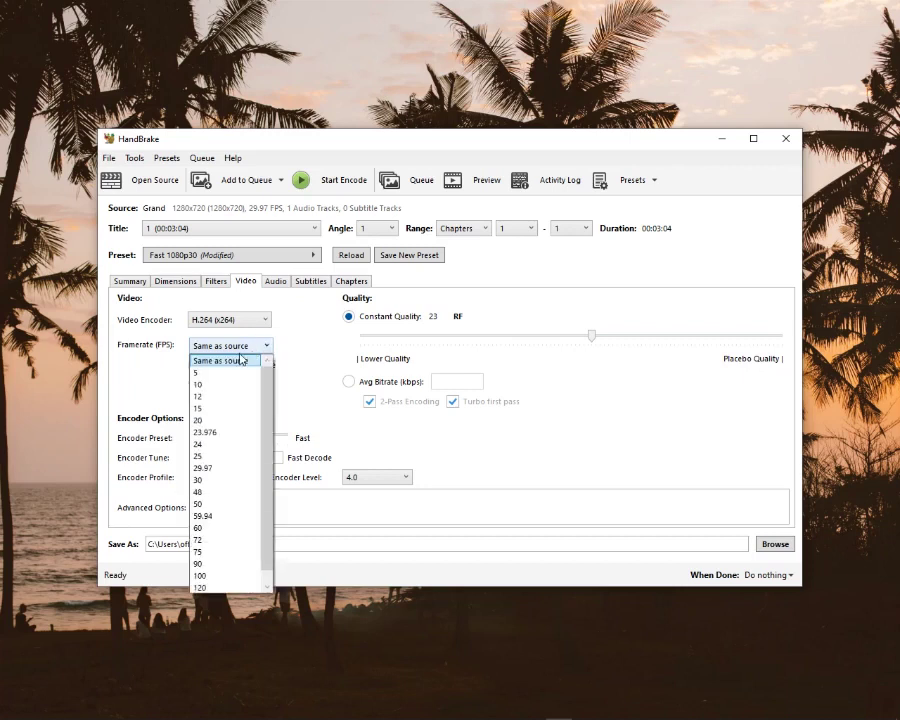
left_click(235, 363)
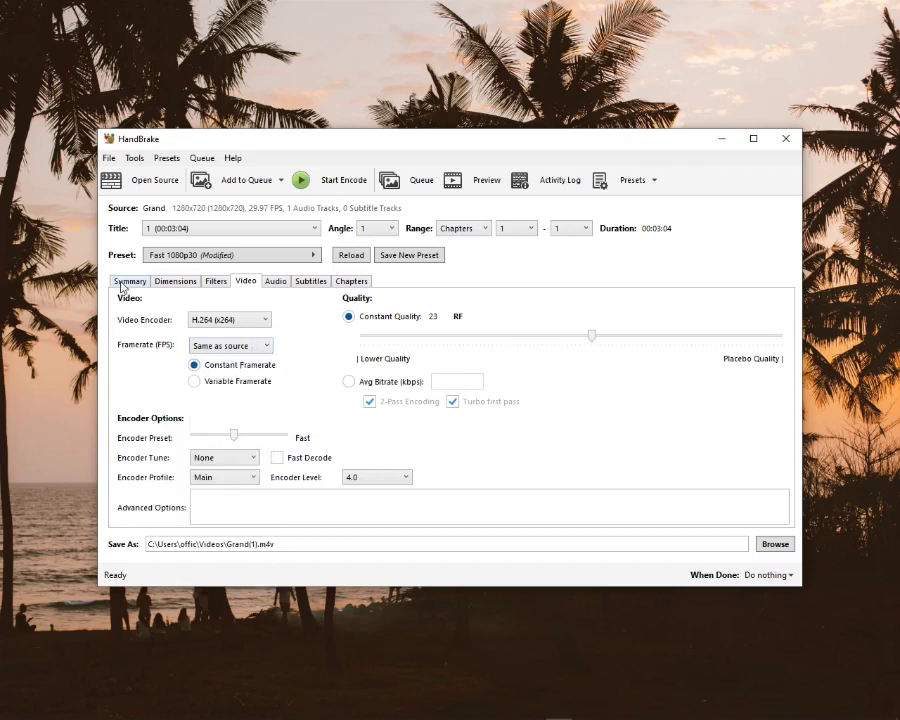
left_click(122, 283)
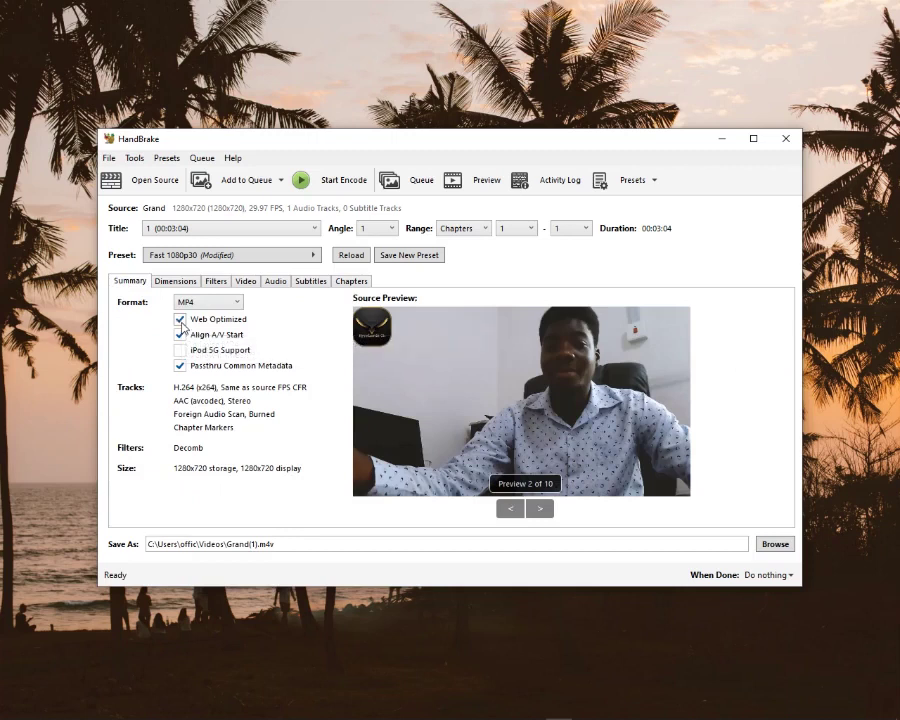
left_click(251, 284)
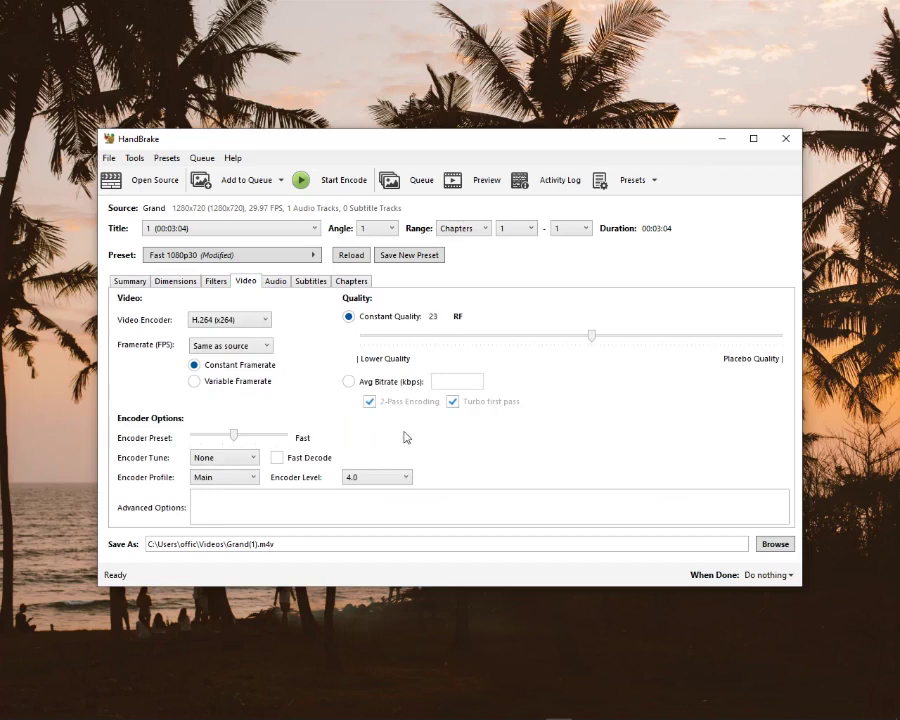
left_click(773, 545)
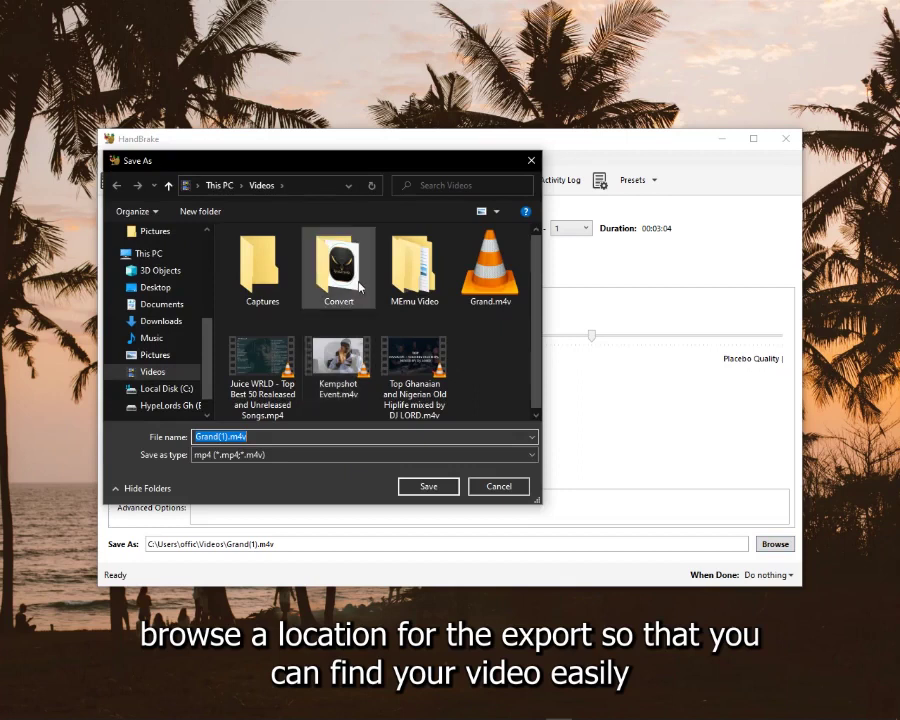
- Save the output as 'converted grand' inside the Videos\Convert folder
double_click(338, 265)
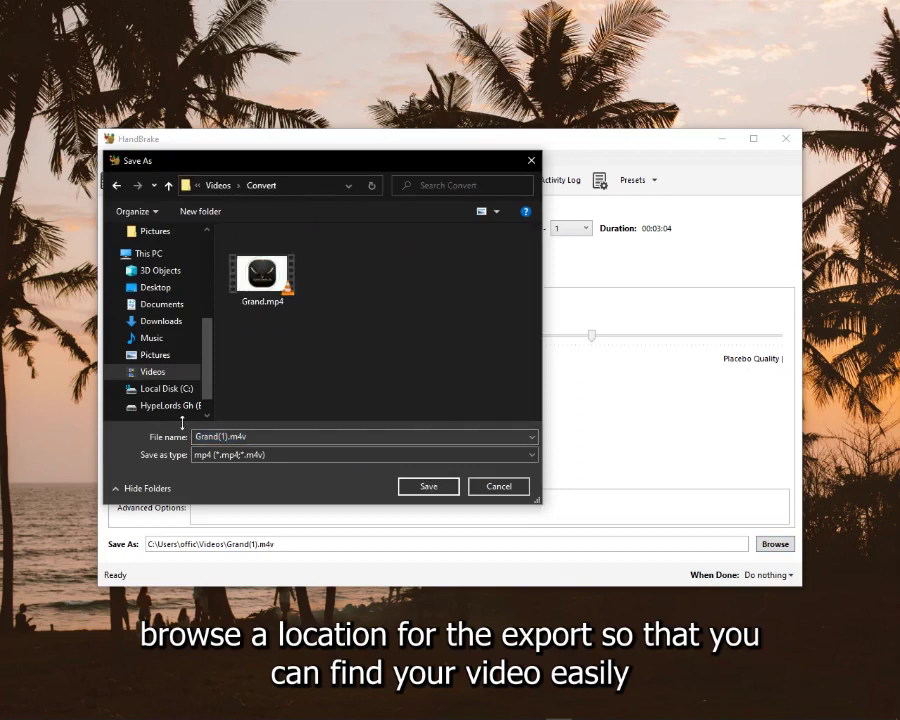
double_click(233, 436)
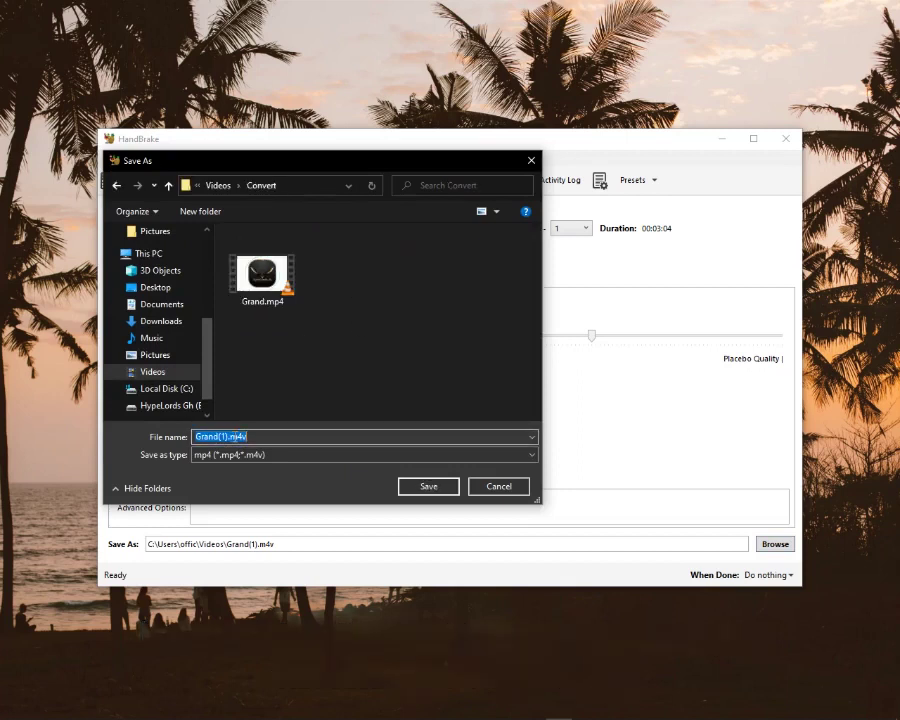
type("converted grand")
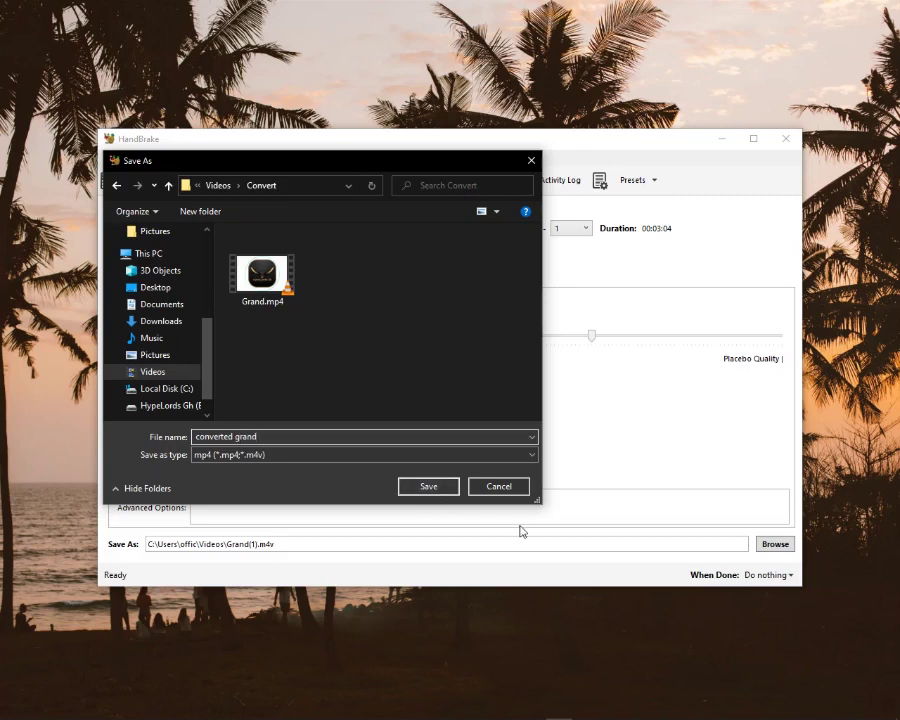
left_click(427, 490)
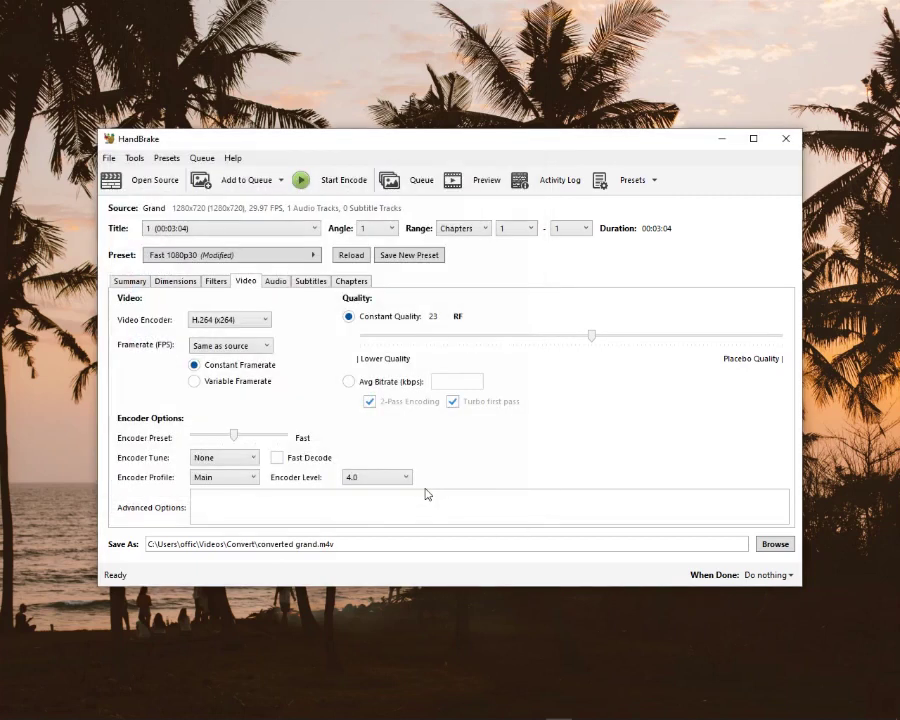
- Encode to converted grand.m4v and minimize HandBrake once the queue finishes
left_click(336, 184)
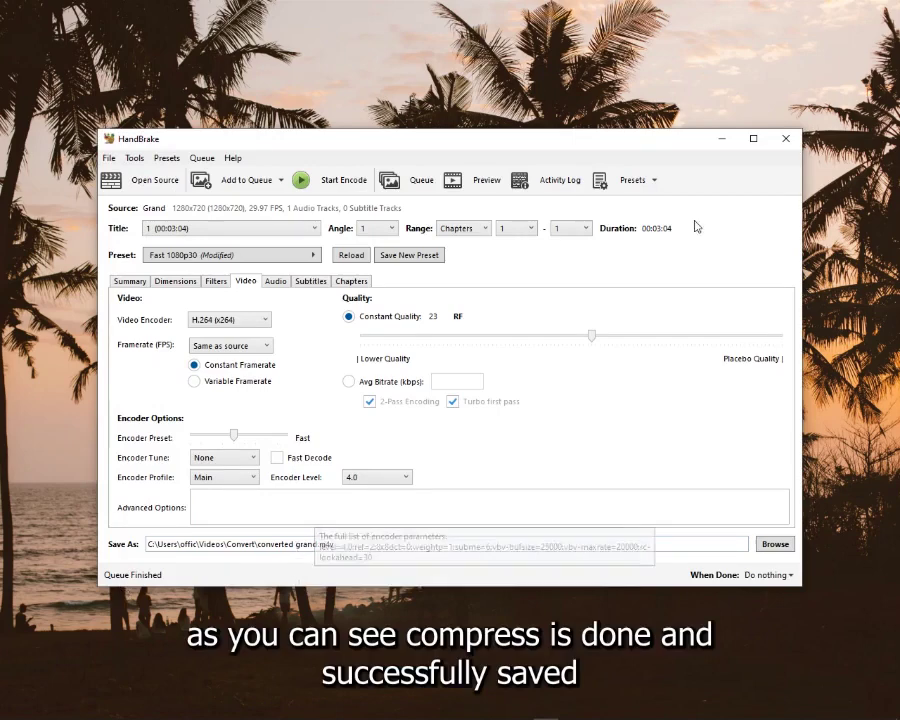
left_click(721, 143)
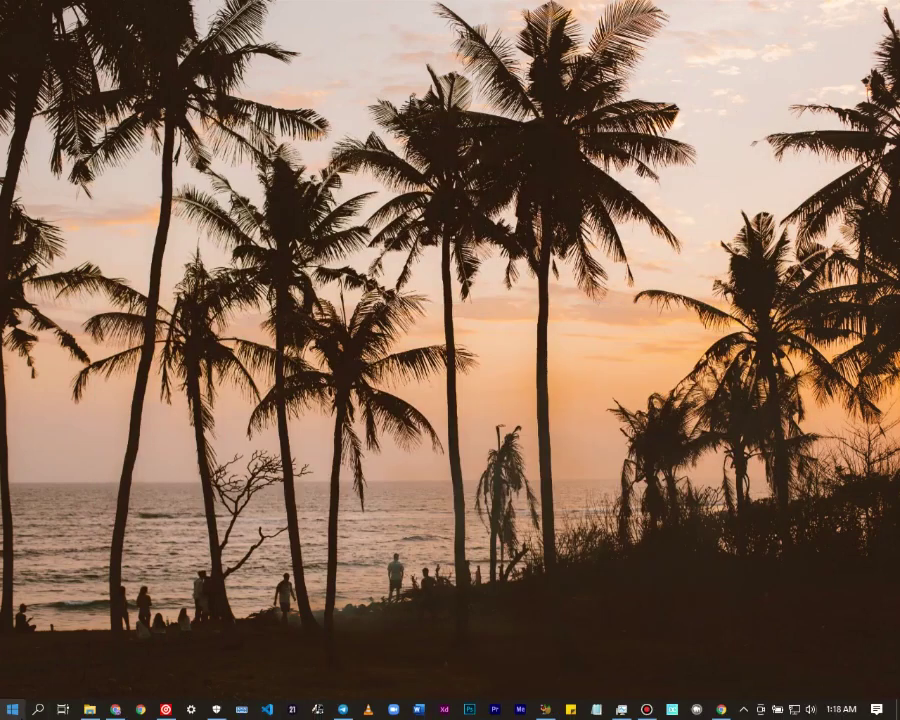
- Open File Explorer and bring up the Properties of converted grand.m4v
left_click(88, 710)
left_click(292, 470)
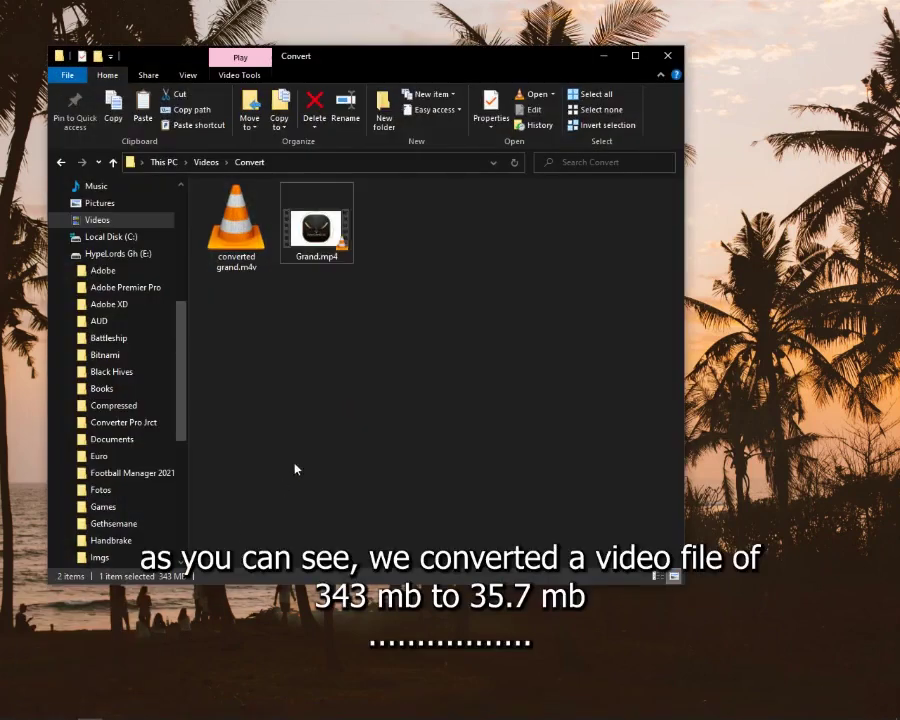
left_click(248, 255)
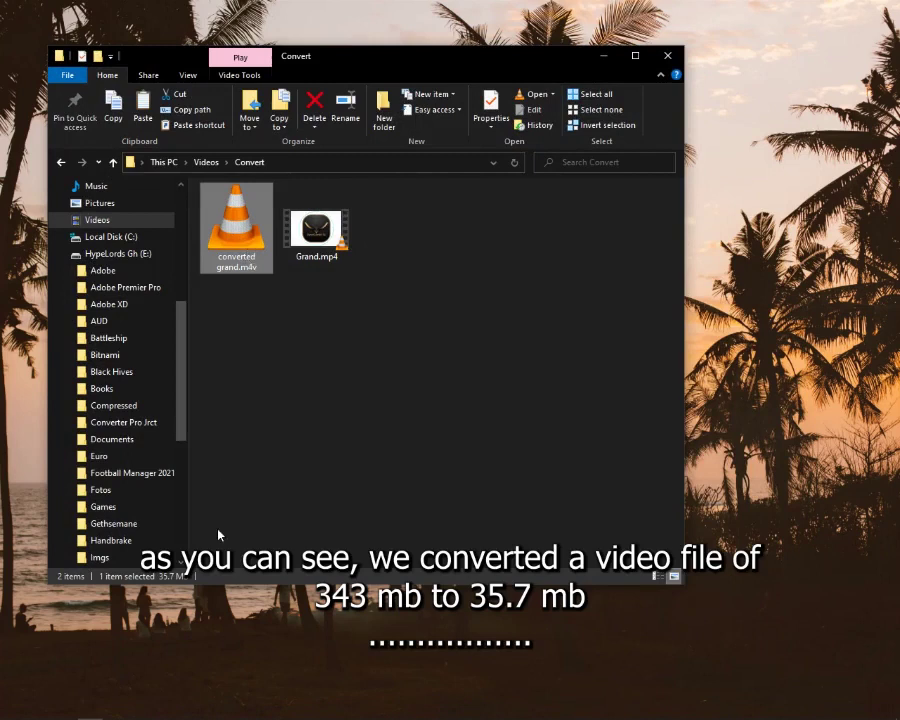
double_click(250, 230)
right_click(251, 232)
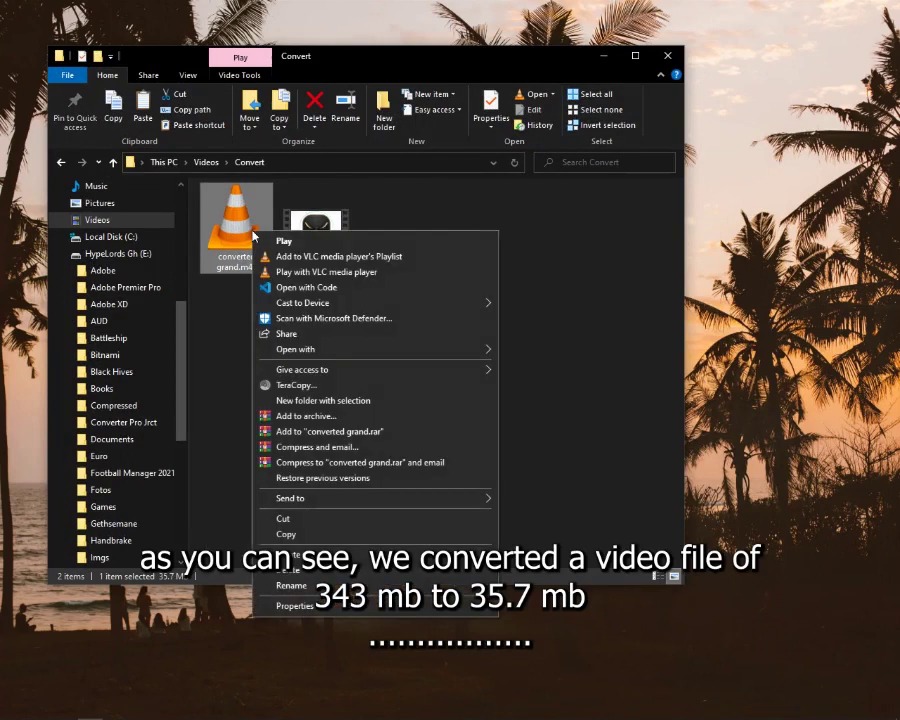
left_click(299, 606)
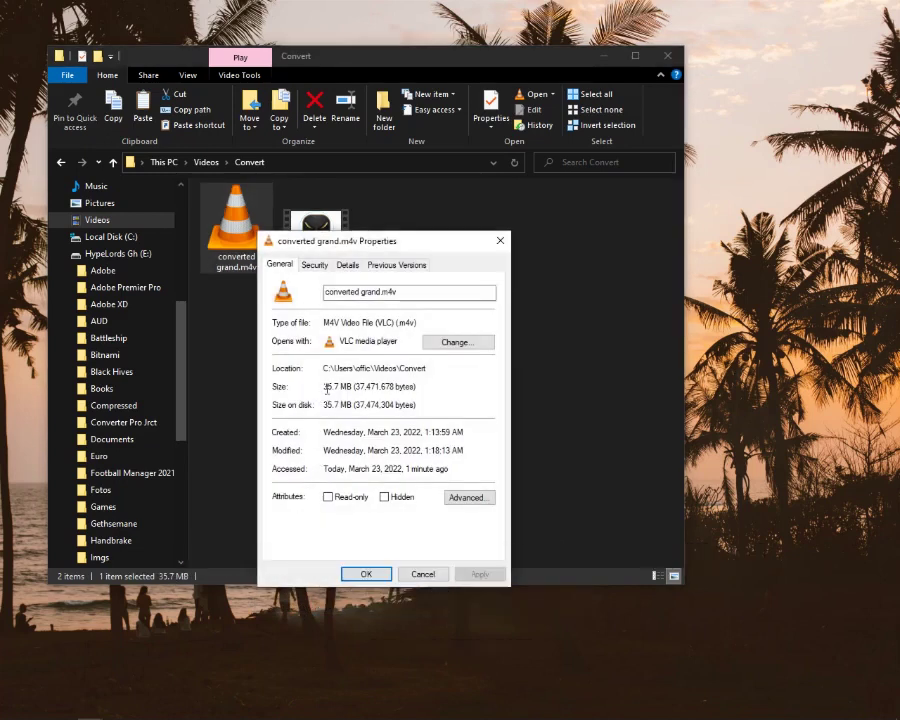
- Confirm the file size reads 35.7 MB and close the Properties window
left_click_drag(324, 387, 351, 391)
left_click(548, 427)
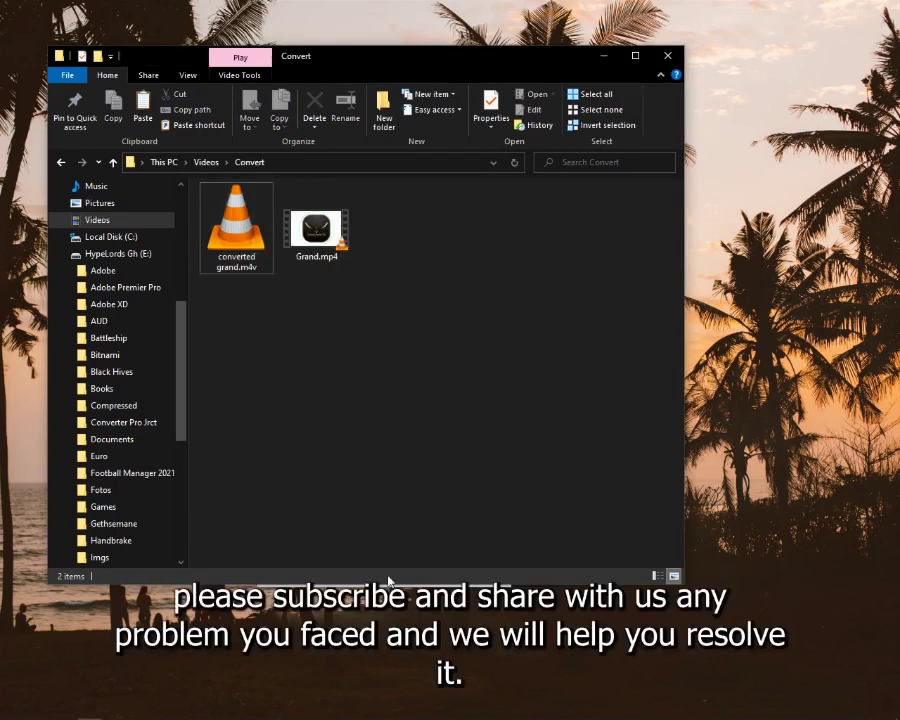
left_click(251, 247)
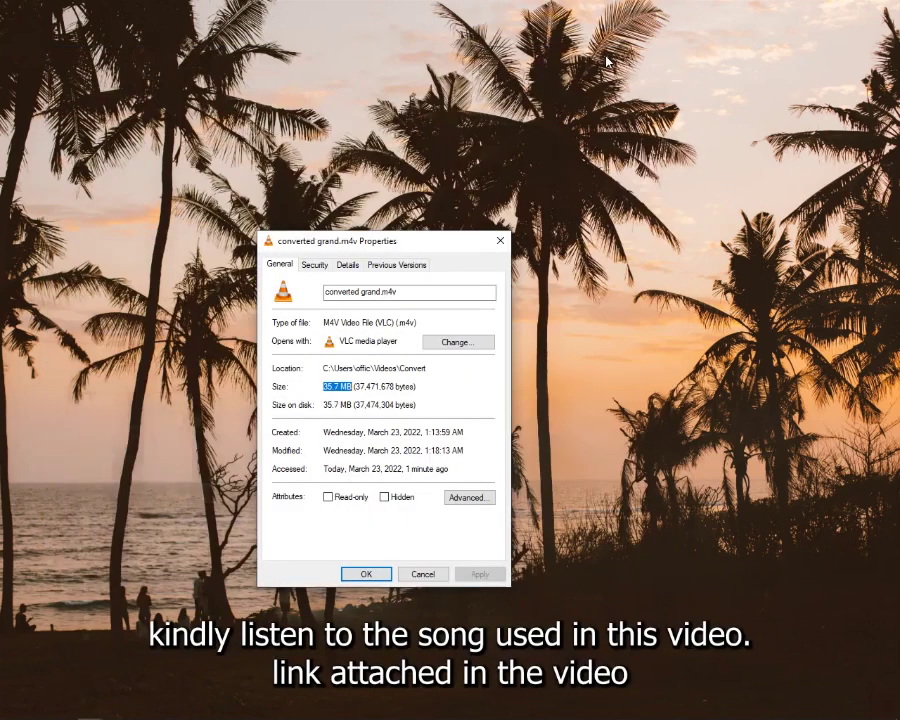
left_click(421, 574)
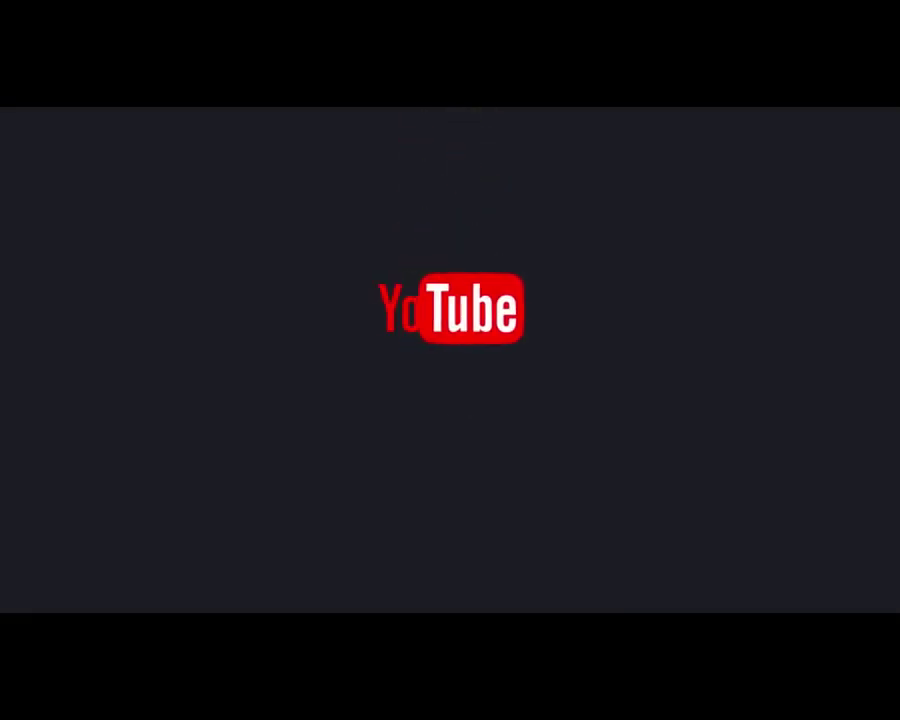